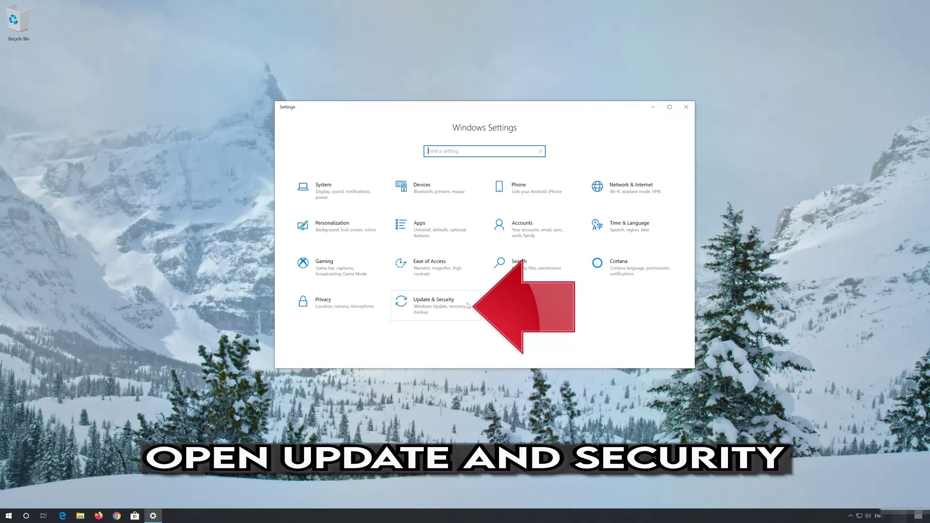
# Step: Restart the PC into Advanced startup from the Recovery page of the Update & Security settings
pyautogui.click(443, 309)
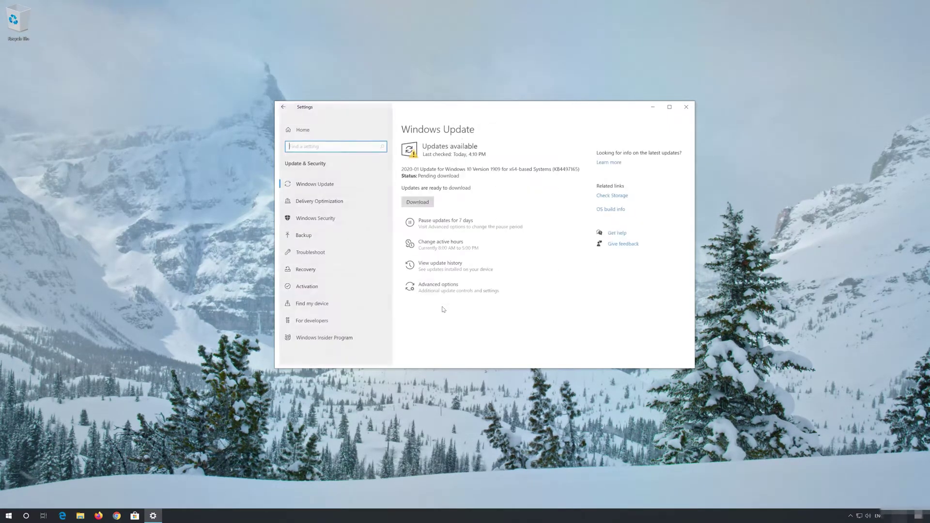
pyautogui.click(313, 277)
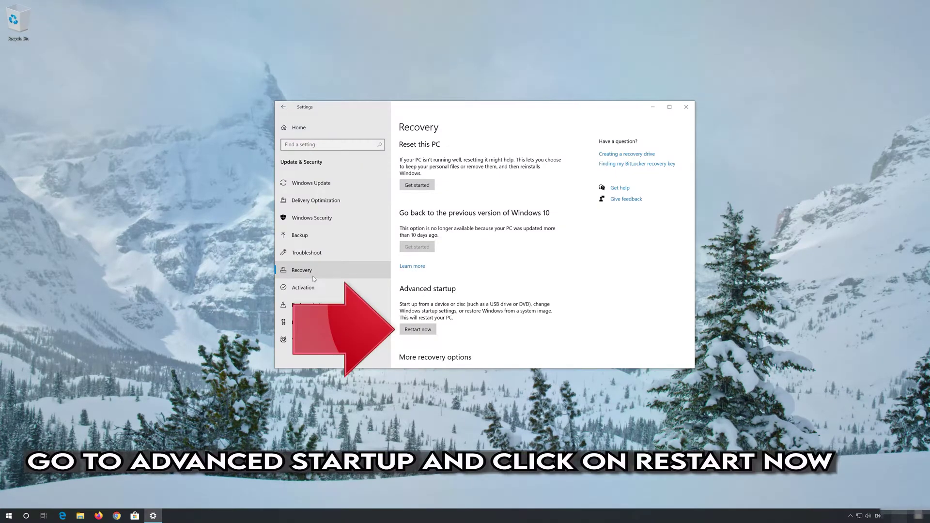
pyautogui.click(409, 332)
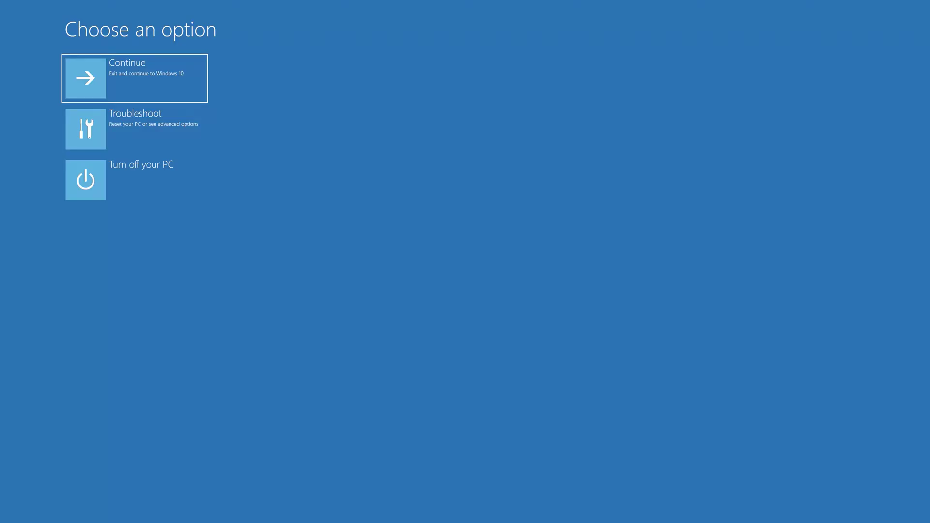
# Step: Boot Windows into Safe Mode through the Startup Settings in the advanced troubleshooting options
pyautogui.click(129, 131)
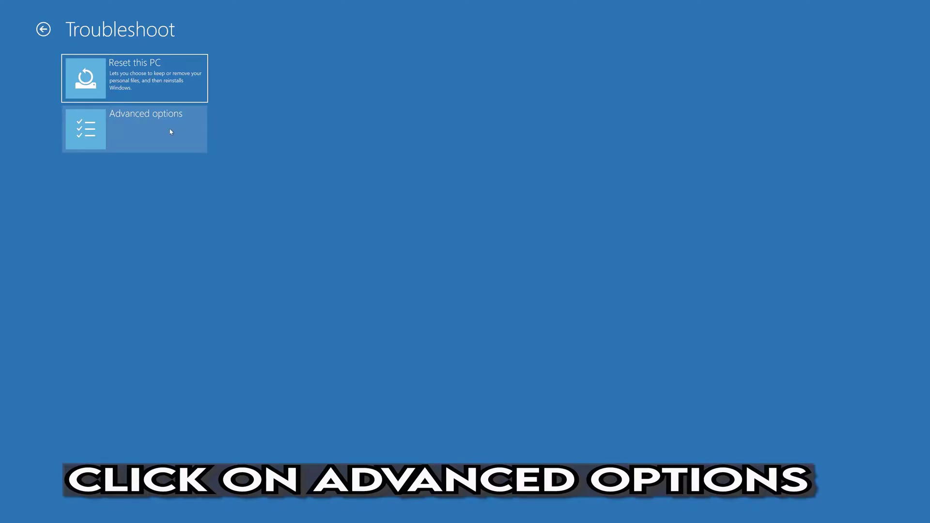
pyautogui.click(135, 131)
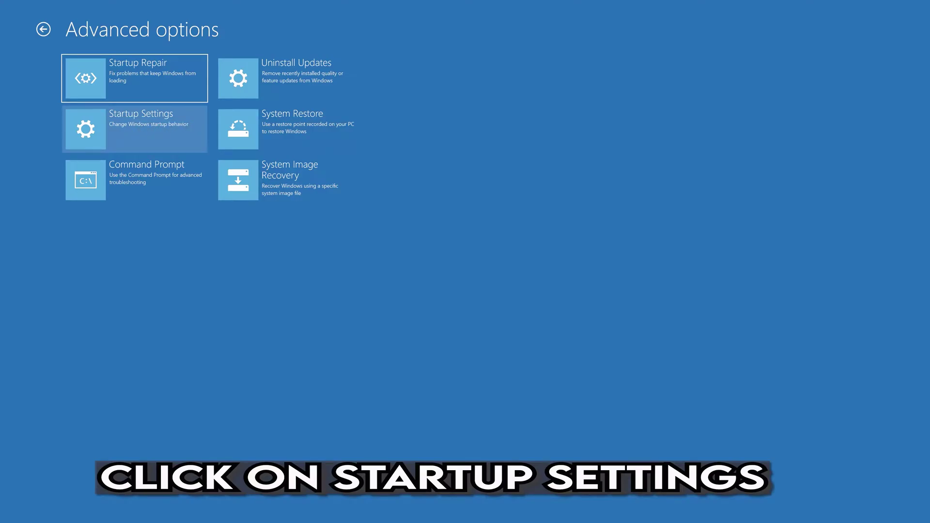
pyautogui.click(144, 128)
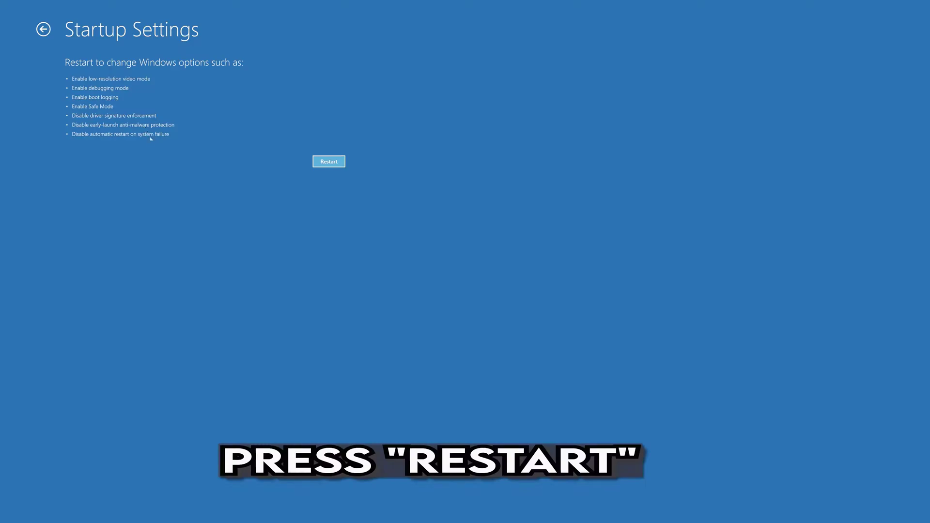
pyautogui.click(323, 164)
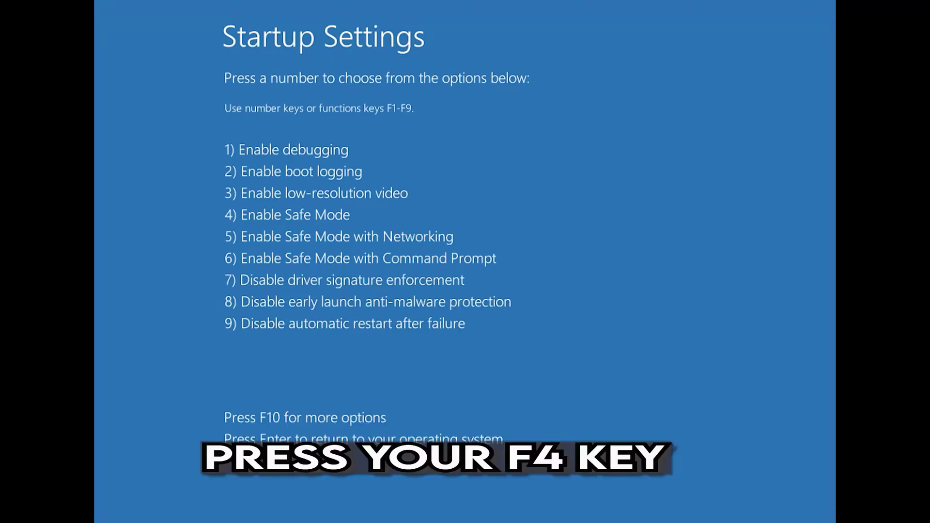
pyautogui.press('F4')
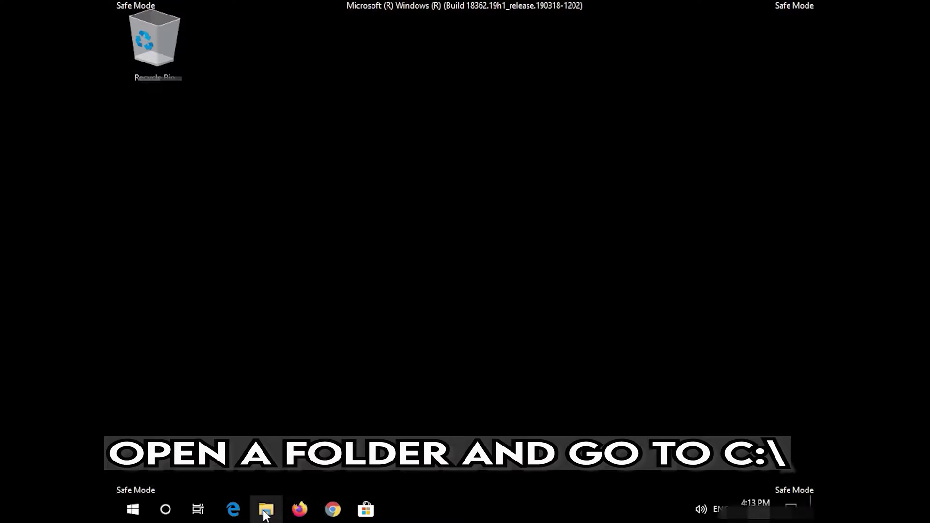
# Step: Switch to File Explorer and delete the SoftwareDistribution folder from the Windows folder on Local Disk (C:)
pyautogui.click(265, 511)
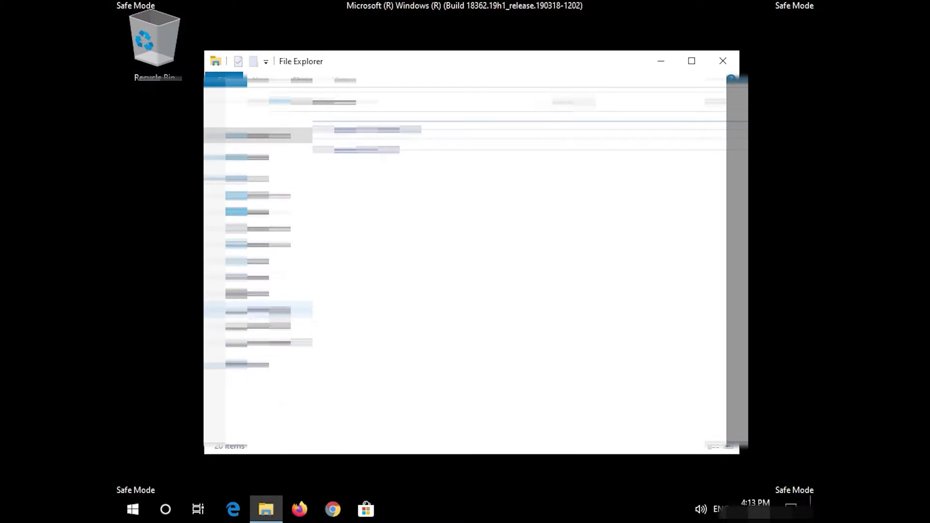
pyautogui.click(256, 310)
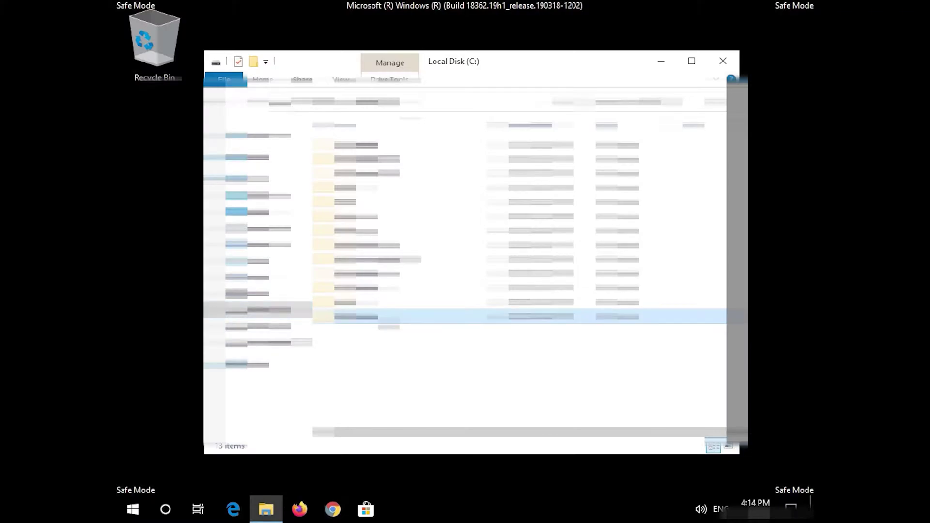
pyautogui.doubleClick(356, 316)
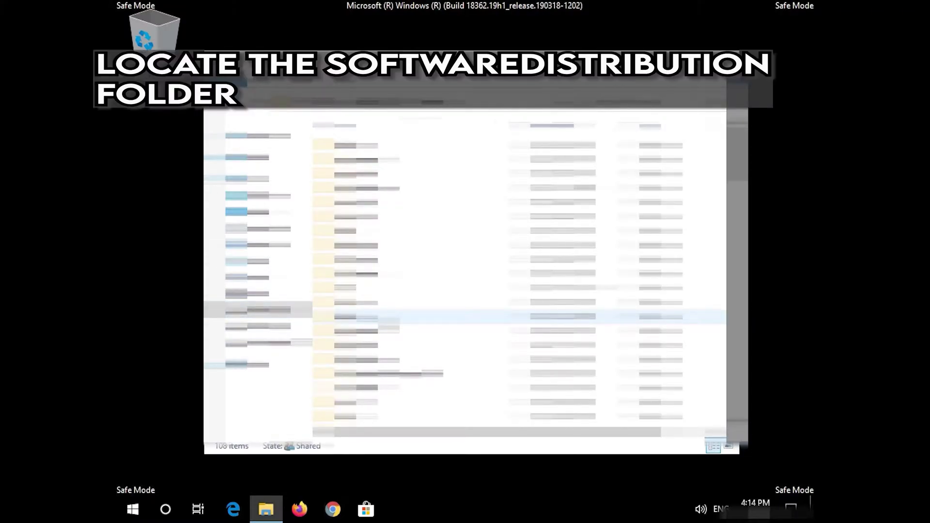
pyautogui.scroll(-12, 465, 271)
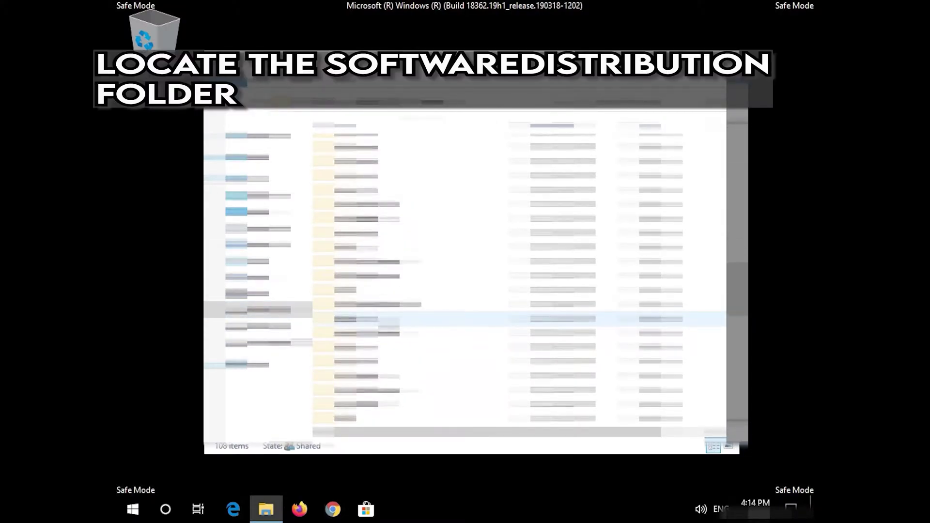
pyautogui.scroll(1, 519, 281)
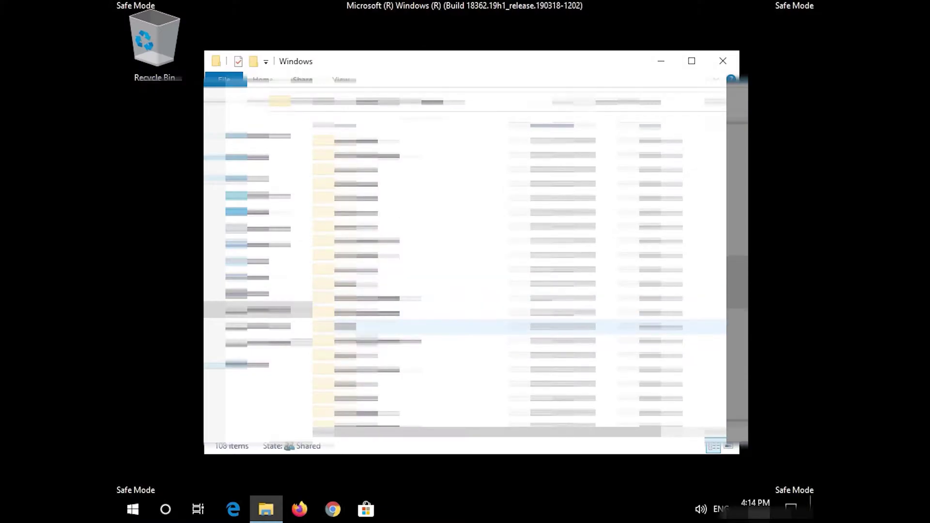
pyautogui.click(378, 341)
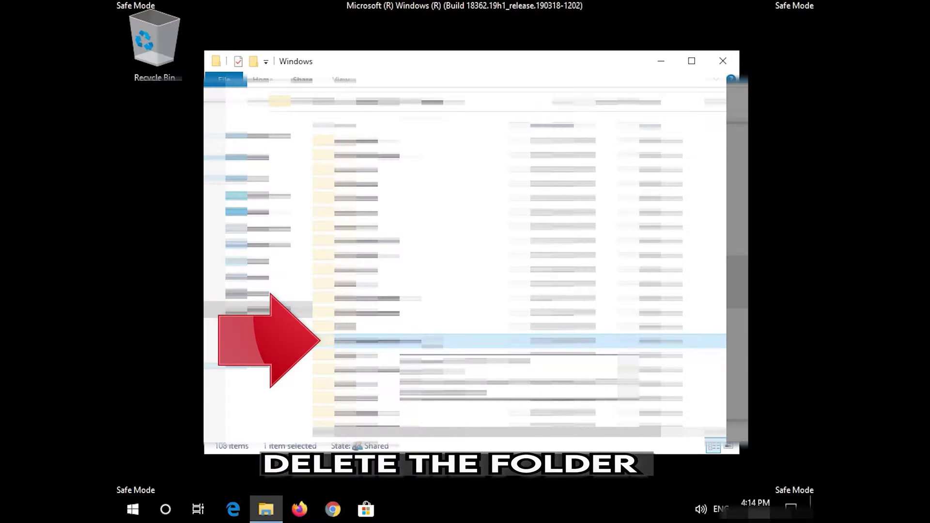
pyautogui.rightClick(423, 339)
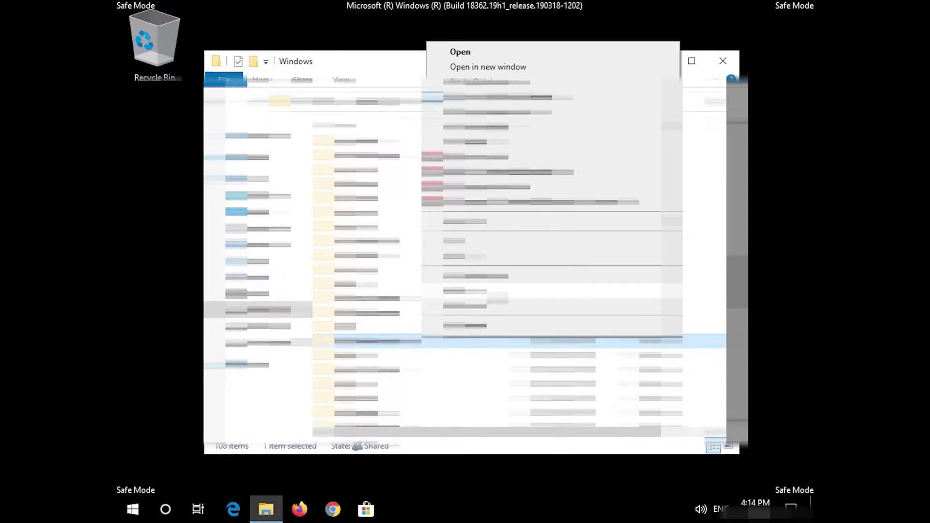
pyautogui.click(497, 291)
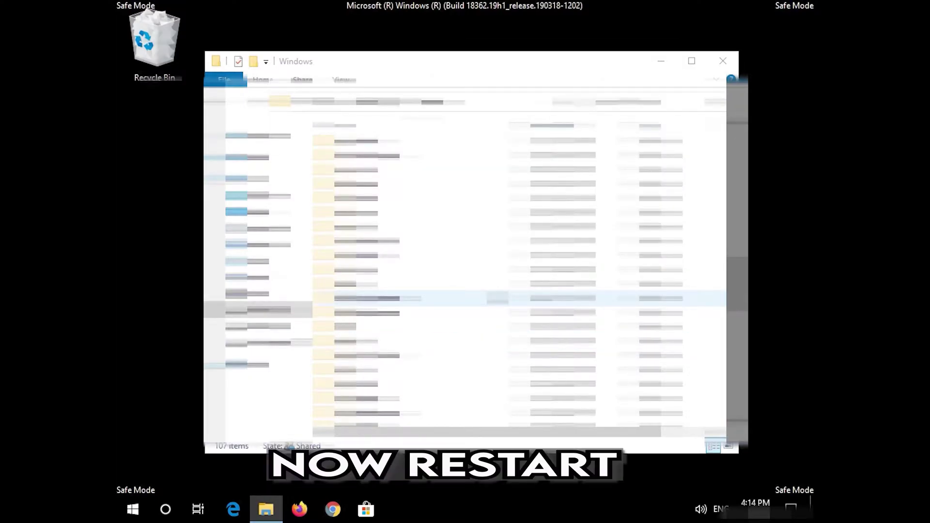
# Step: Close the Windows folder window and restart the computer to leave Safe Mode
pyautogui.click(735, 63)
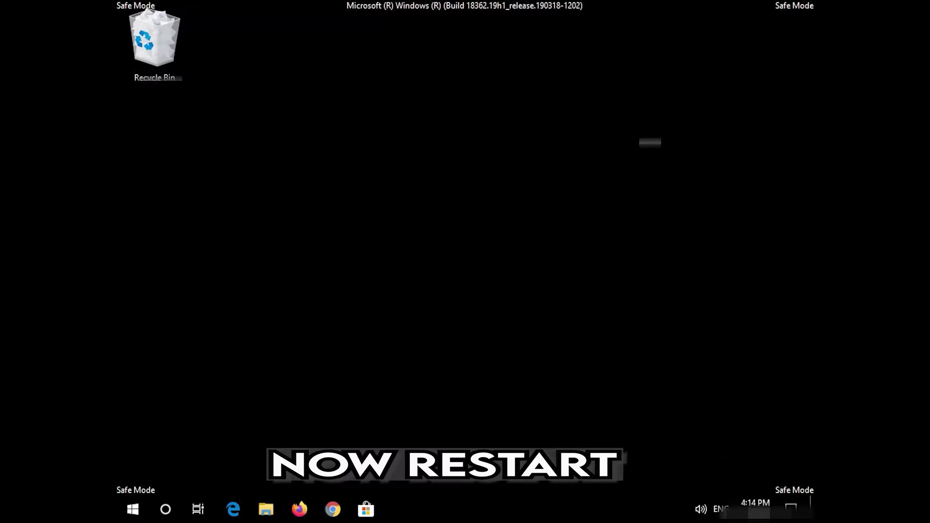
pyautogui.click(132, 509)
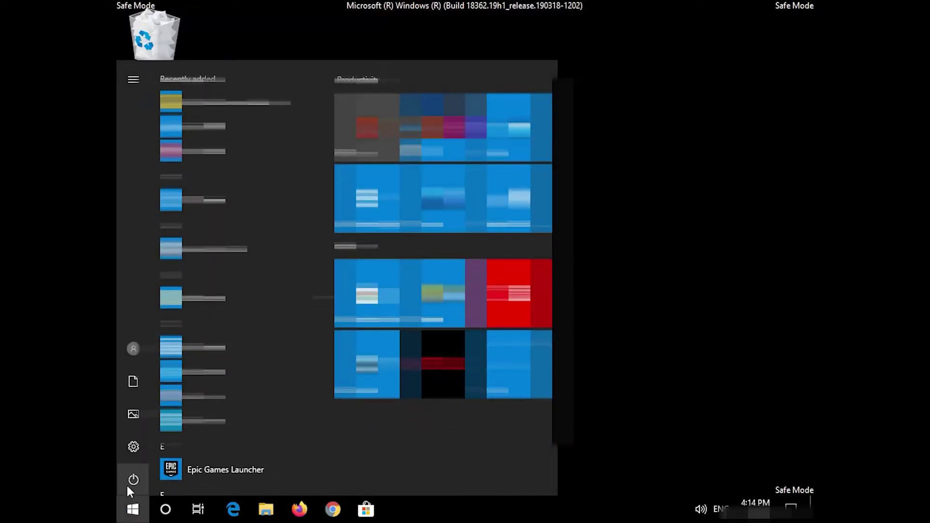
pyautogui.click(127, 486)
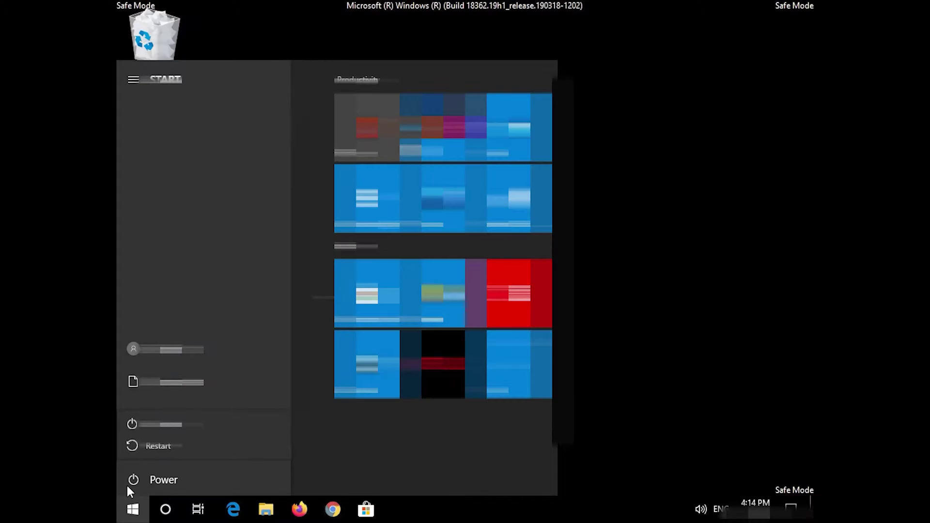
pyautogui.click(152, 447)
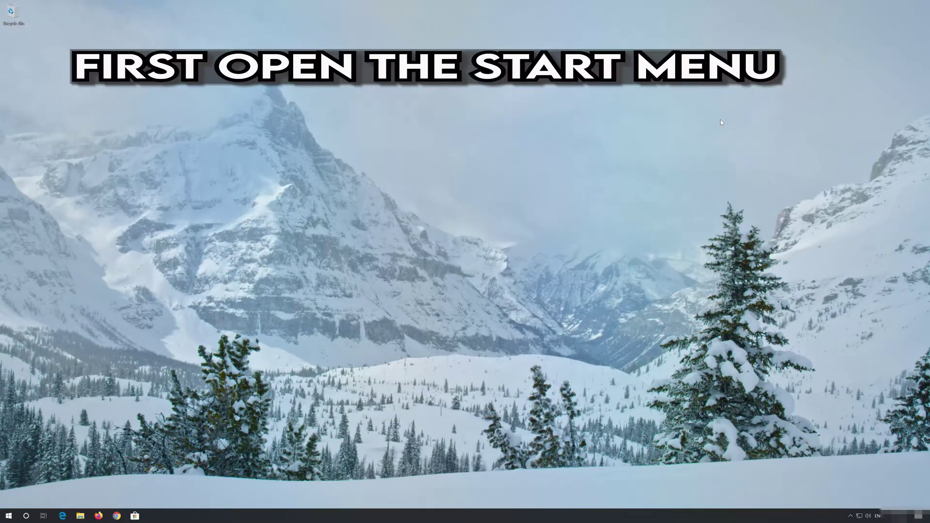
# Step: Open the Troubleshoot page of Update & Security in Windows Settings
pyautogui.press('super')
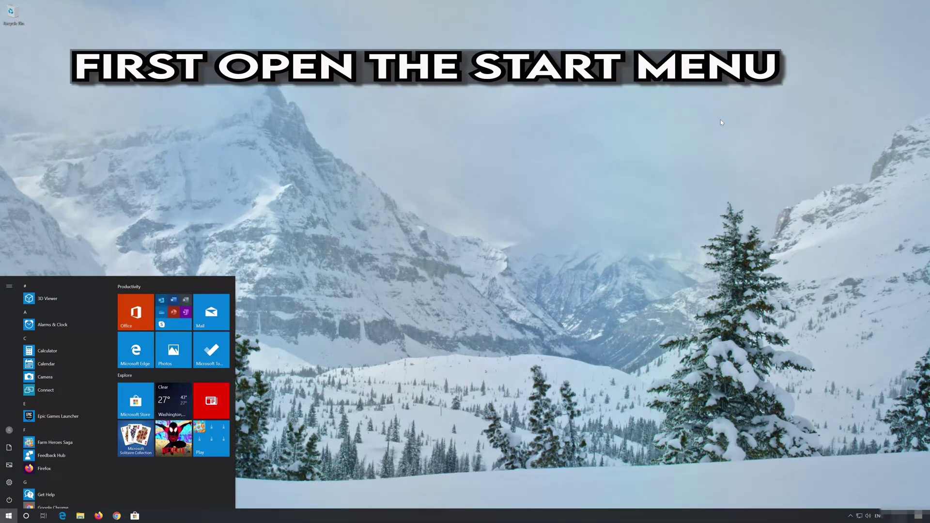
pyautogui.moveTo(10, 483)
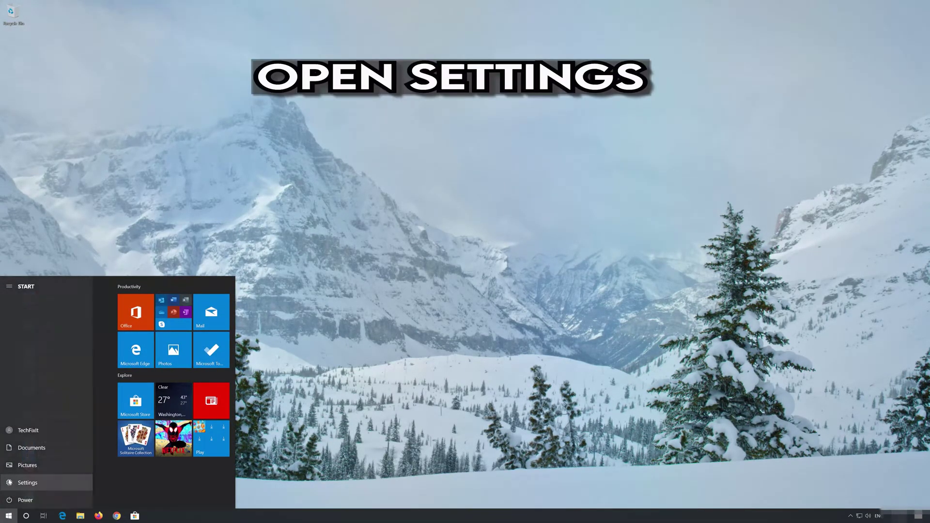
pyautogui.click(35, 484)
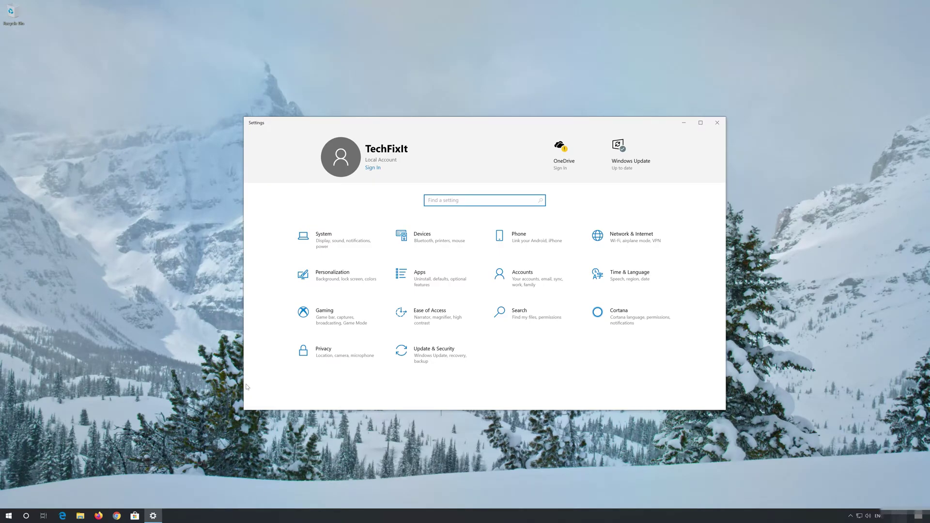
pyautogui.click(454, 355)
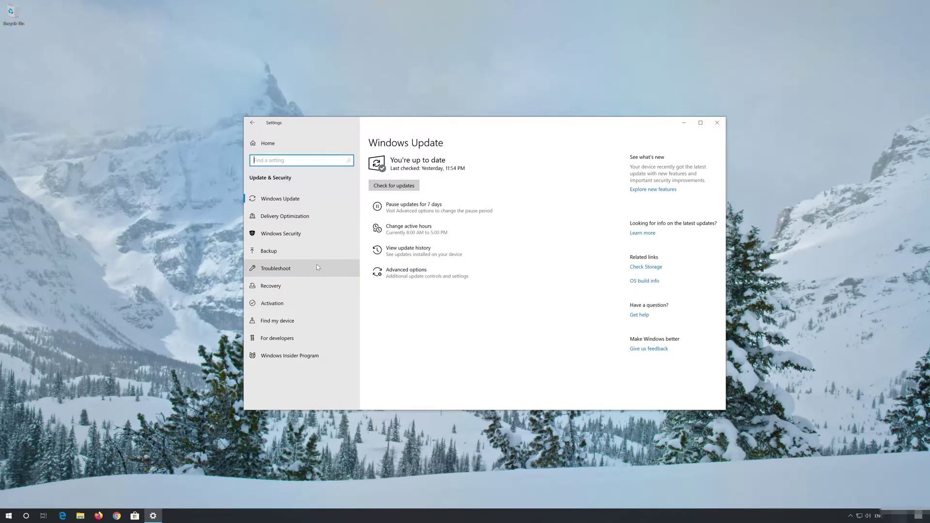
pyautogui.click(288, 270)
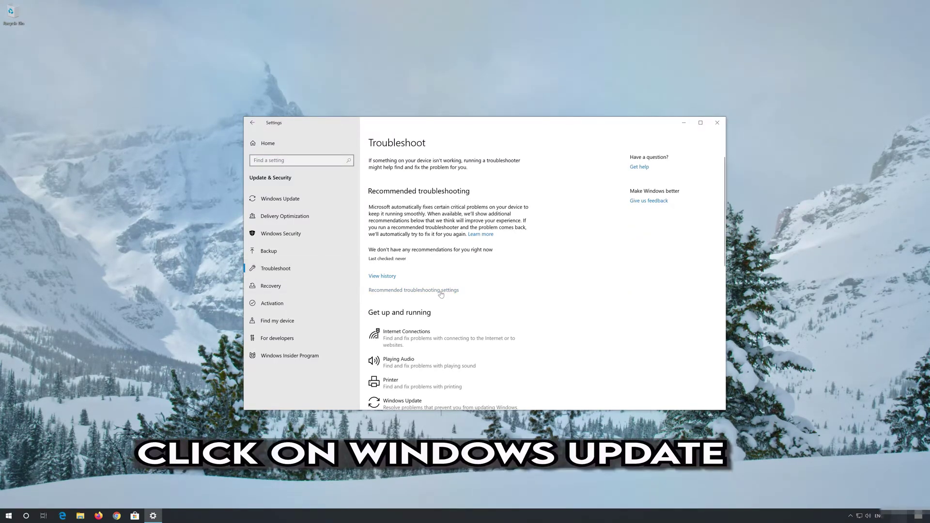
# Step: Run the Windows Update troubleshooter and bring its window to the front
pyautogui.scroll(-3, 442, 294)
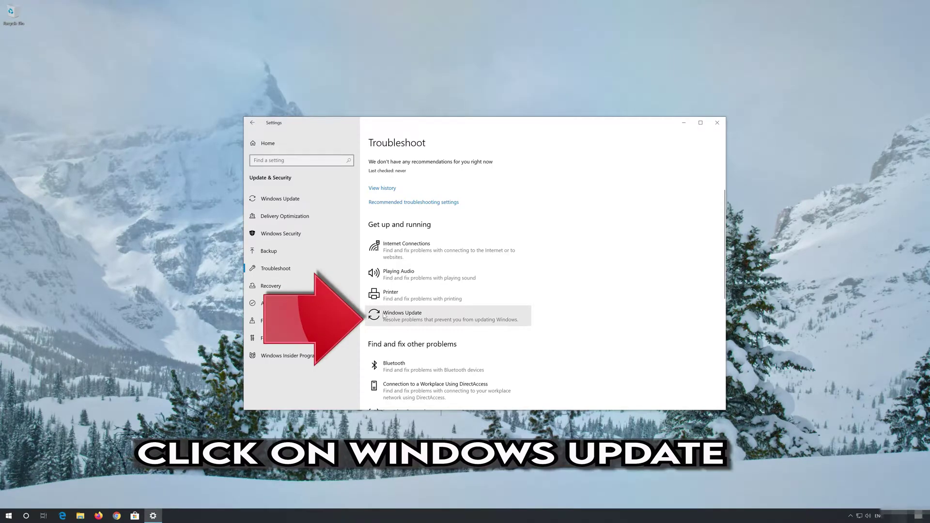
pyautogui.click(408, 319)
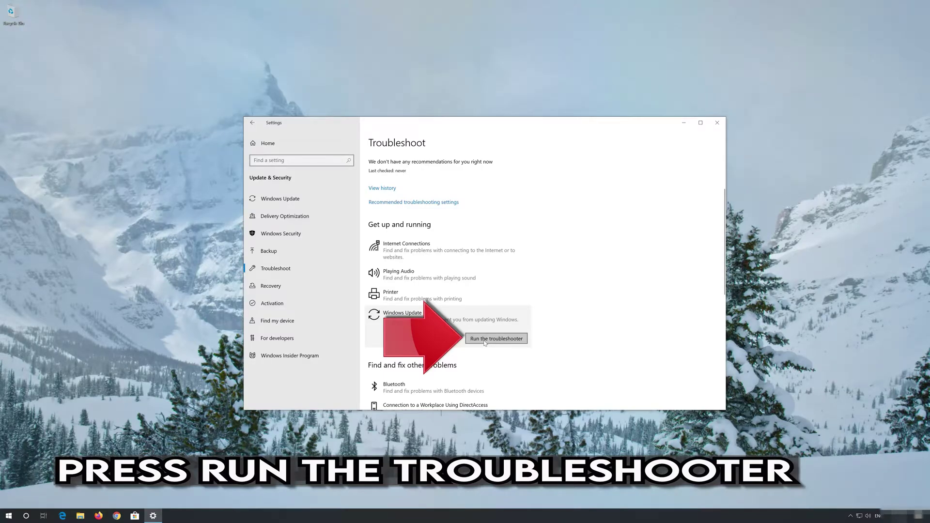
pyautogui.click(485, 339)
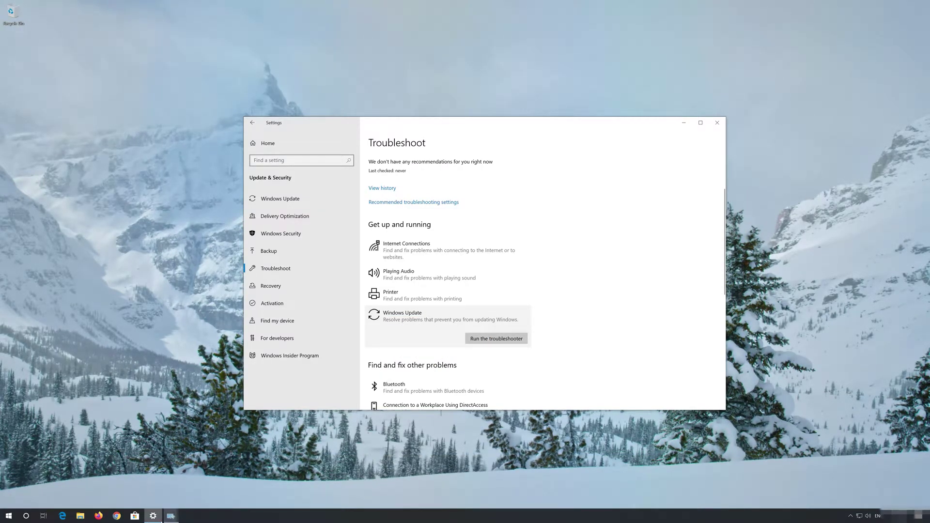
pyautogui.click(173, 517)
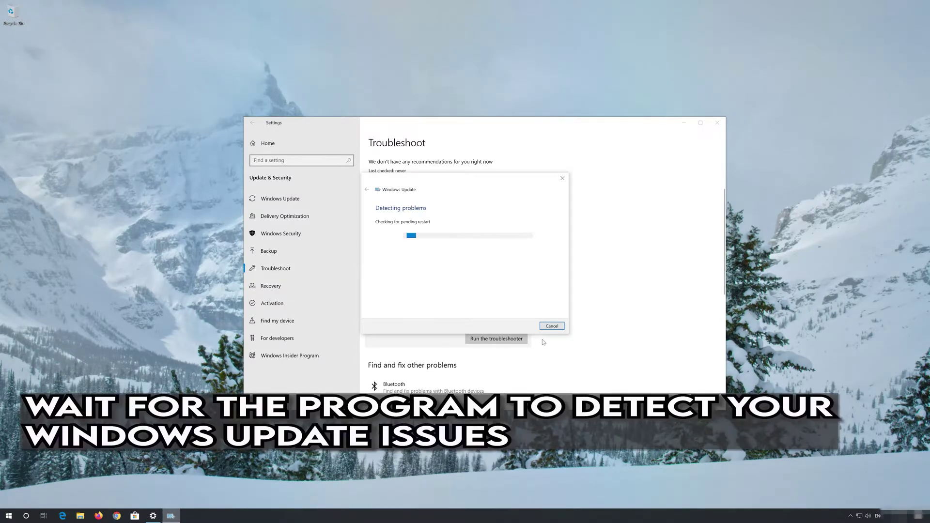
# Step: Close Settings and the completed troubleshooter, and restart the computer
pyautogui.click(717, 123)
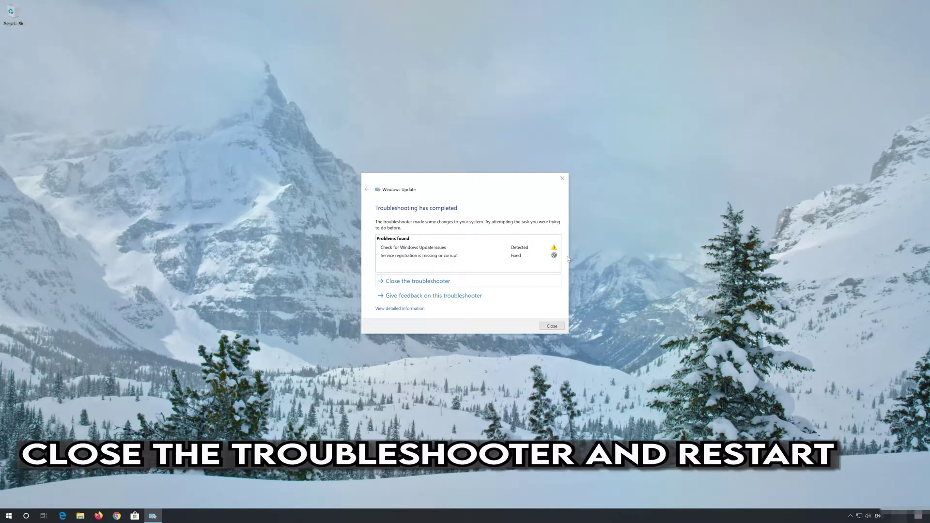
pyautogui.click(552, 326)
pyautogui.click(8, 515)
pyautogui.click(10, 500)
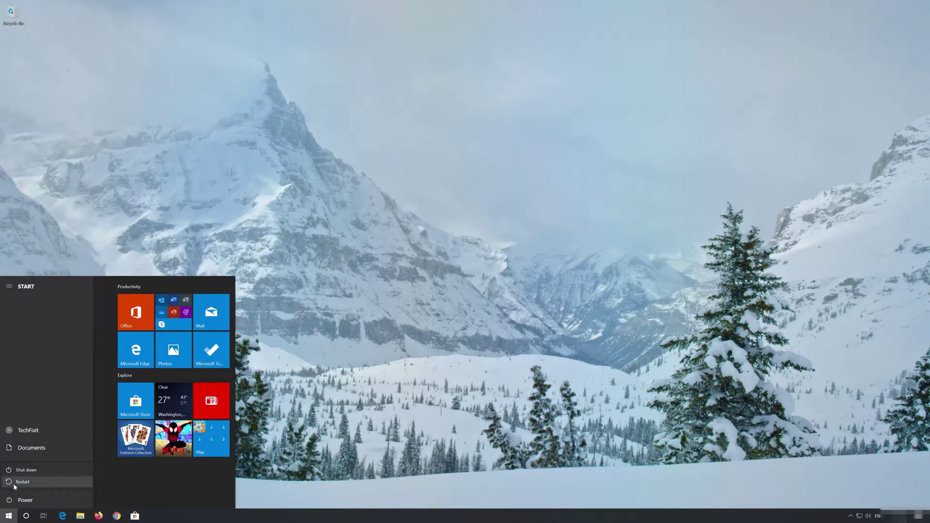
pyautogui.click(14, 485)
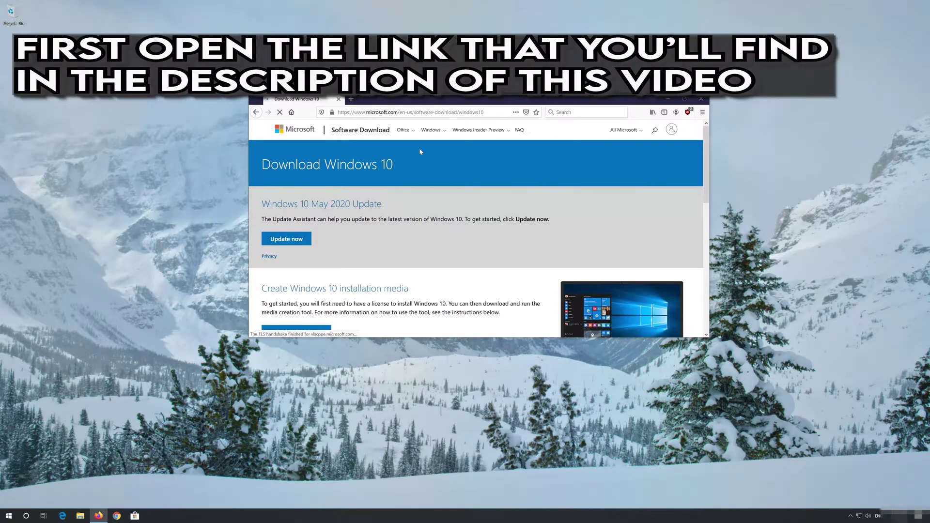
# Step: Download the Windows 10 media creation tool from Microsoft's page and save MediaCreationTool2004.exe
pyautogui.scroll(-1, 419, 148)
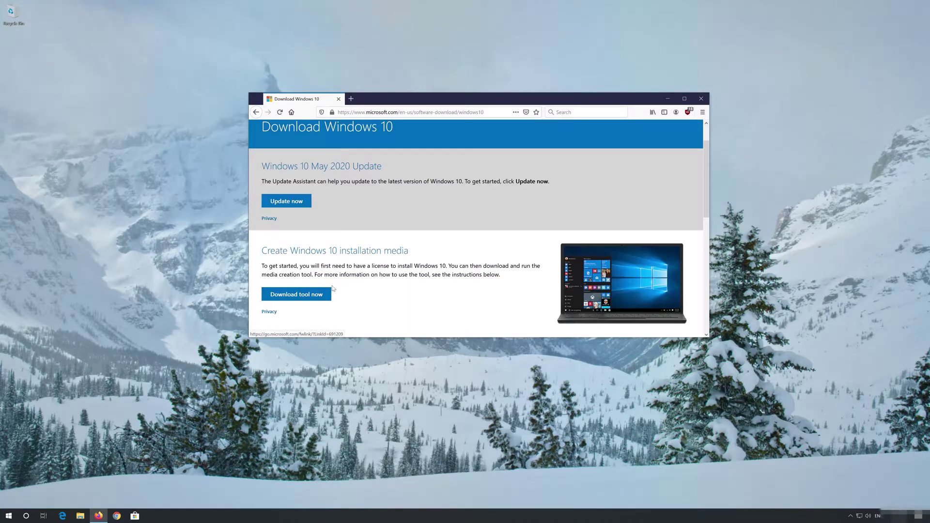
pyautogui.click(320, 295)
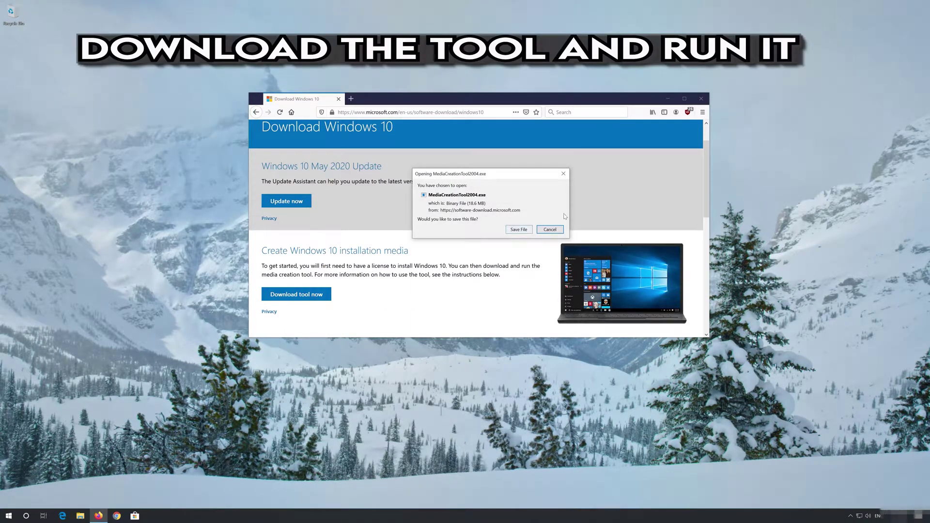
pyautogui.click(515, 230)
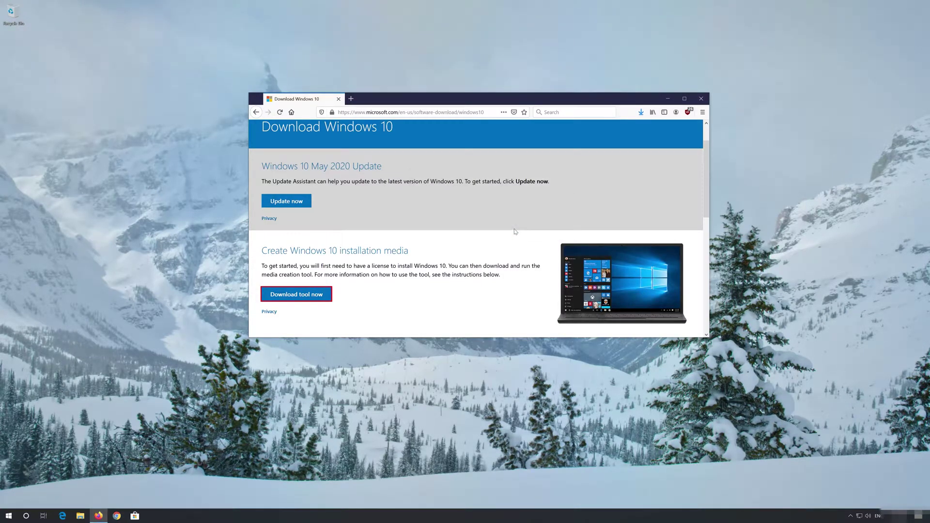
# Step: Close the browser, run the downloaded media creation tool from the desktop with permission to make changes, and accept its license terms
pyautogui.click(698, 98)
pyautogui.doubleClick(14, 53)
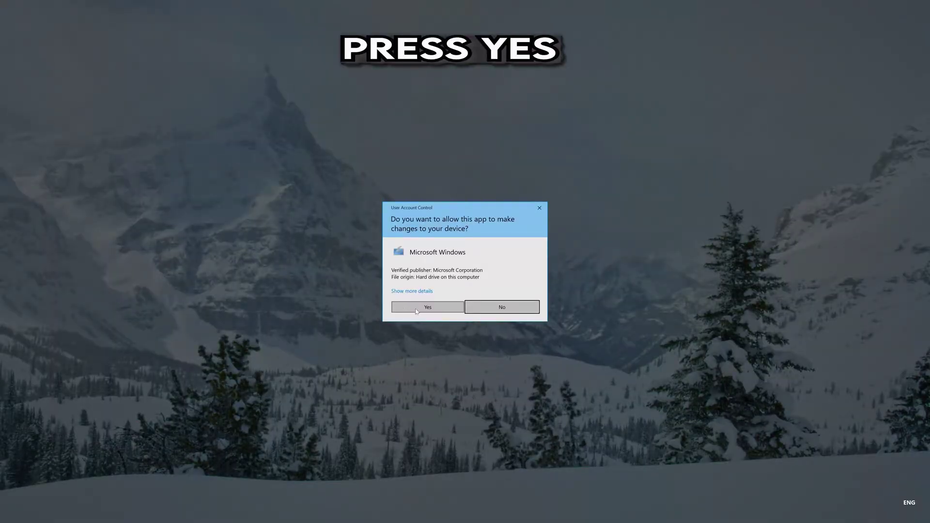
pyautogui.click(428, 307)
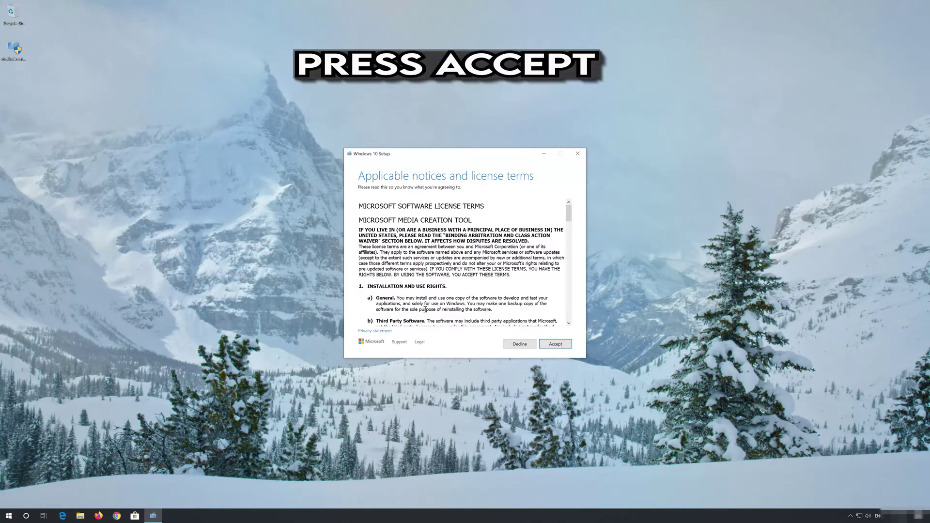
pyautogui.click(555, 344)
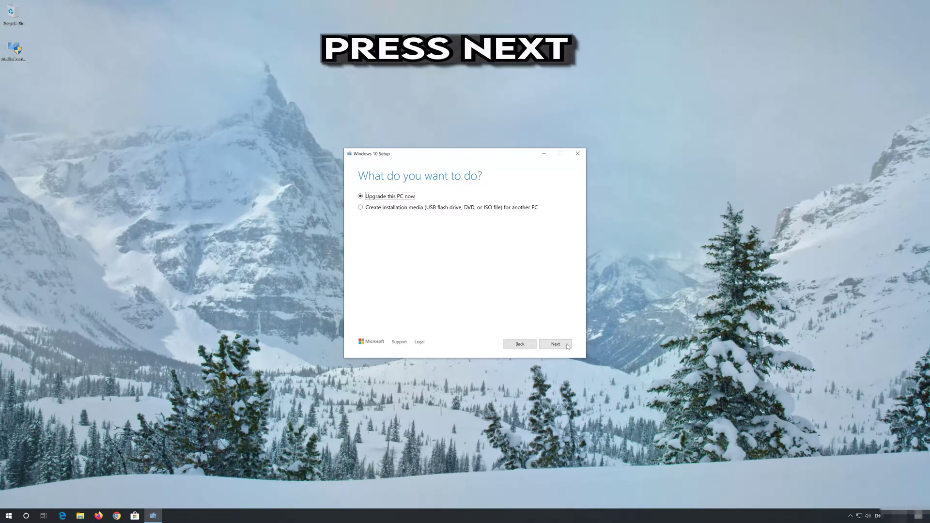
# Step: Choose to upgrade this PC now, accept the notices, and start installing Windows 10 Pro with personal files and apps kept
pyautogui.click(551, 347)
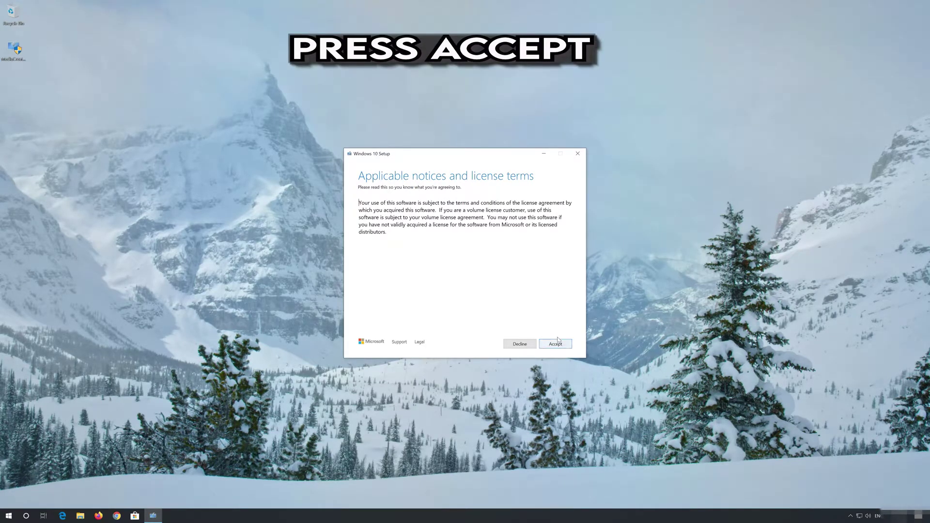
pyautogui.click(557, 343)
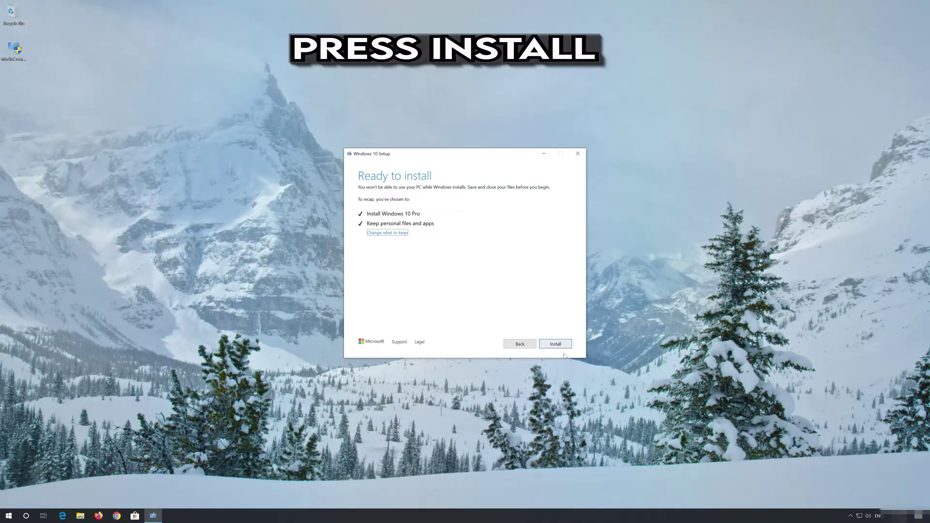
pyautogui.click(555, 344)
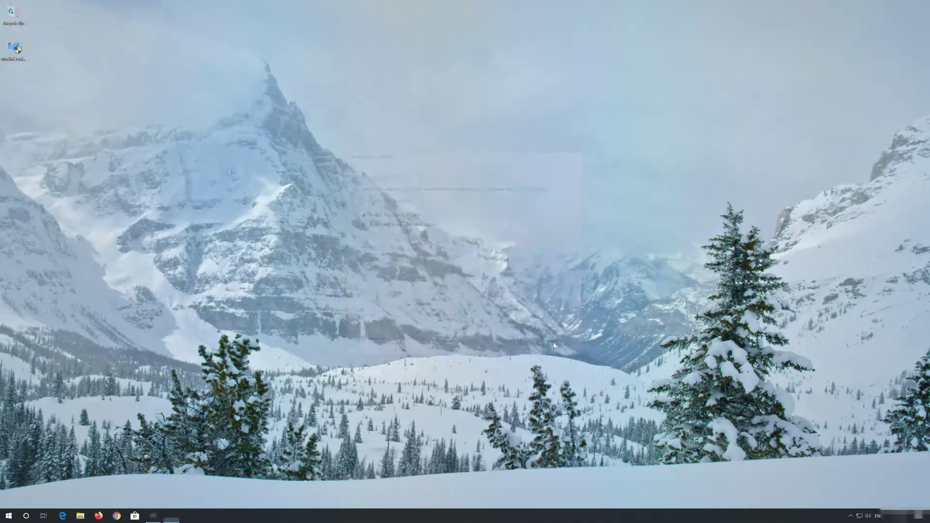